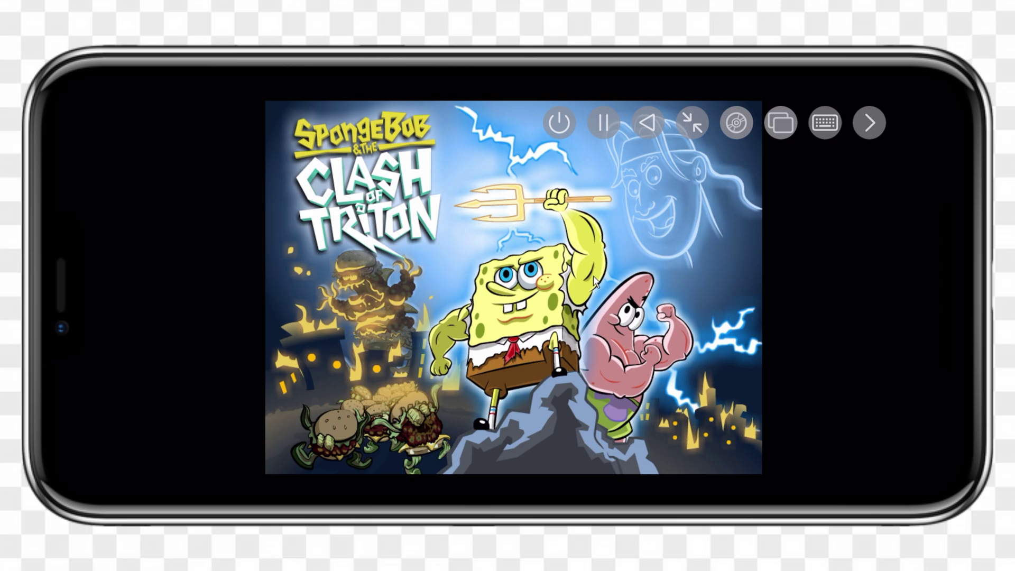
Advance SpongeBob and the Clash of Triton past its title art to the main menu
click(692, 354)
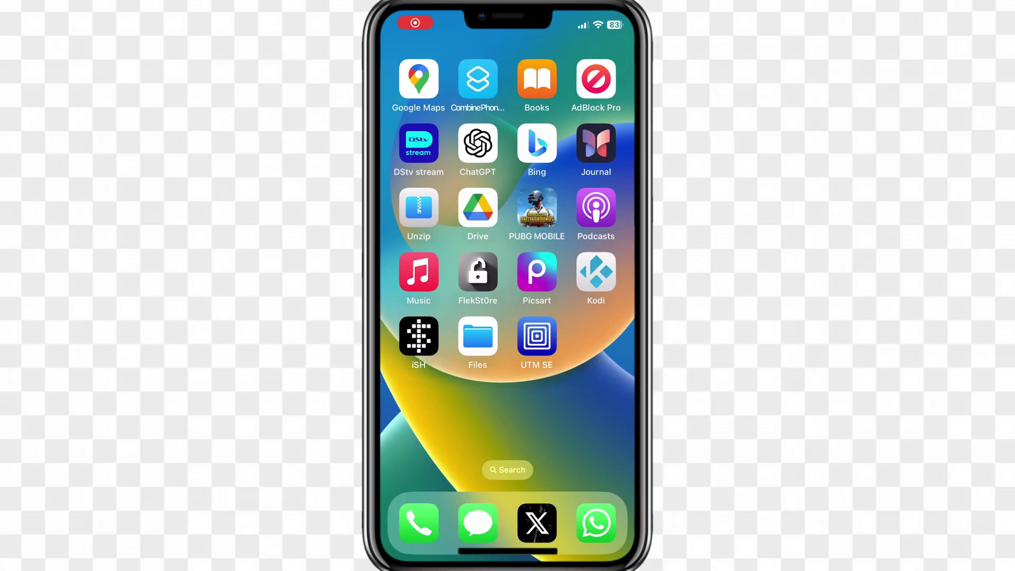
Move 23019_1_0.ISO from Downloads into the On My iPhone > UTM SE folder
click(478, 337)
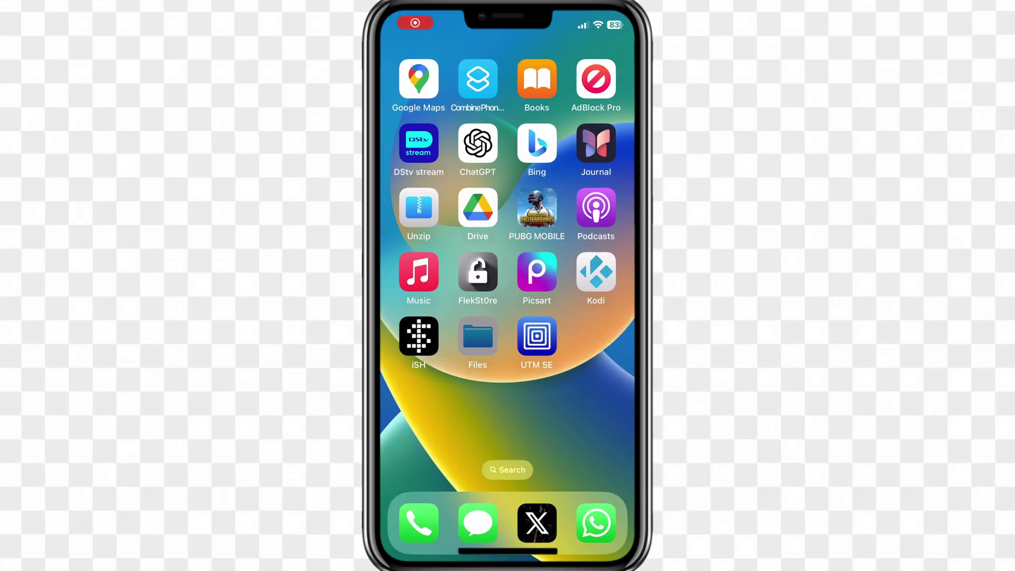
click(465, 174)
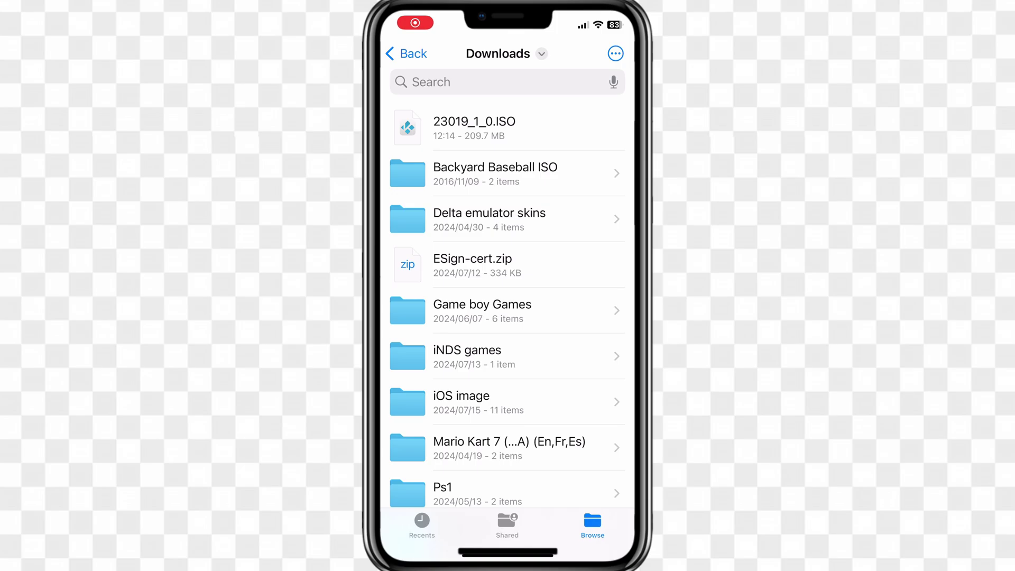
click(475, 128)
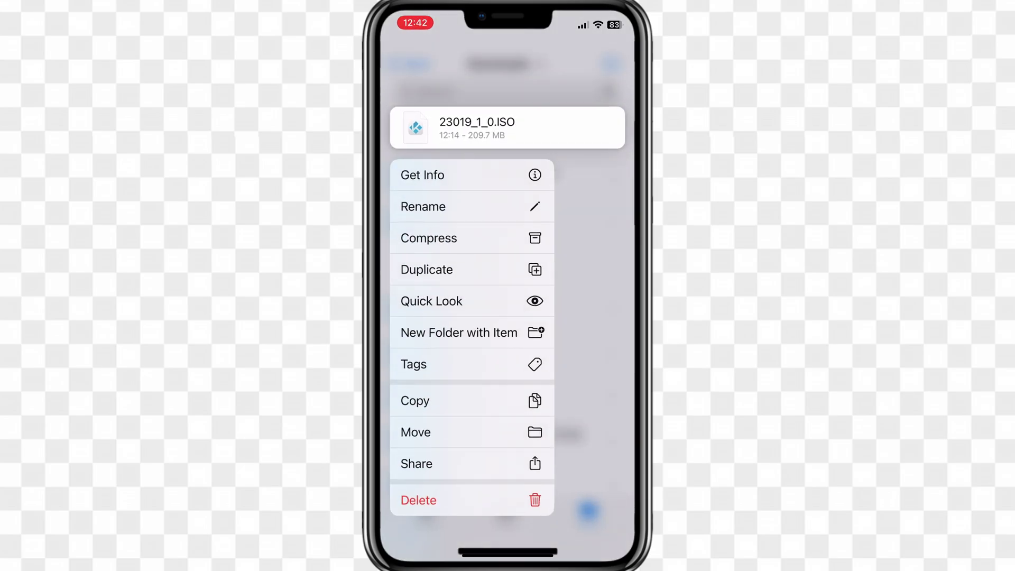
click(429, 432)
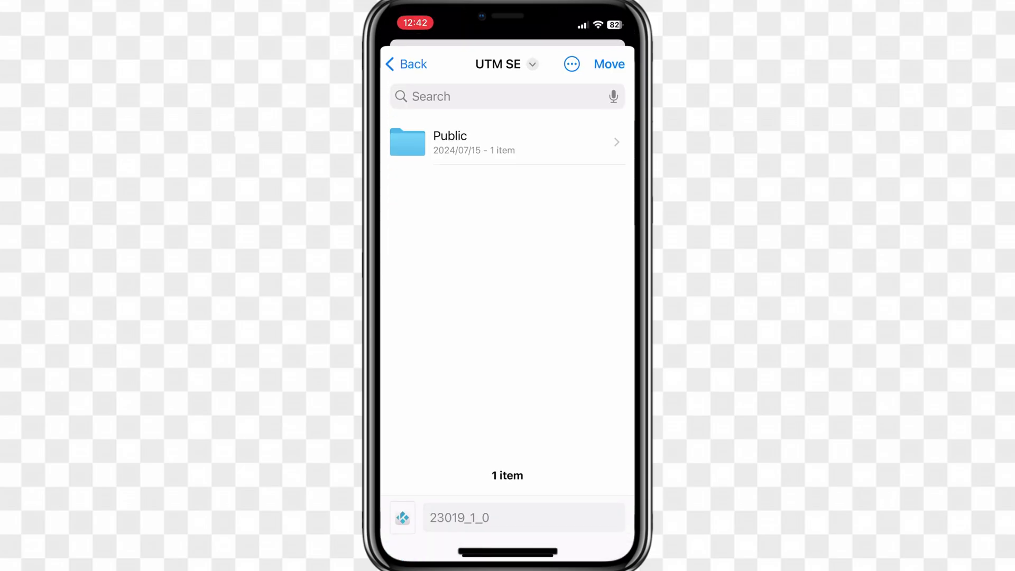
click(406, 64)
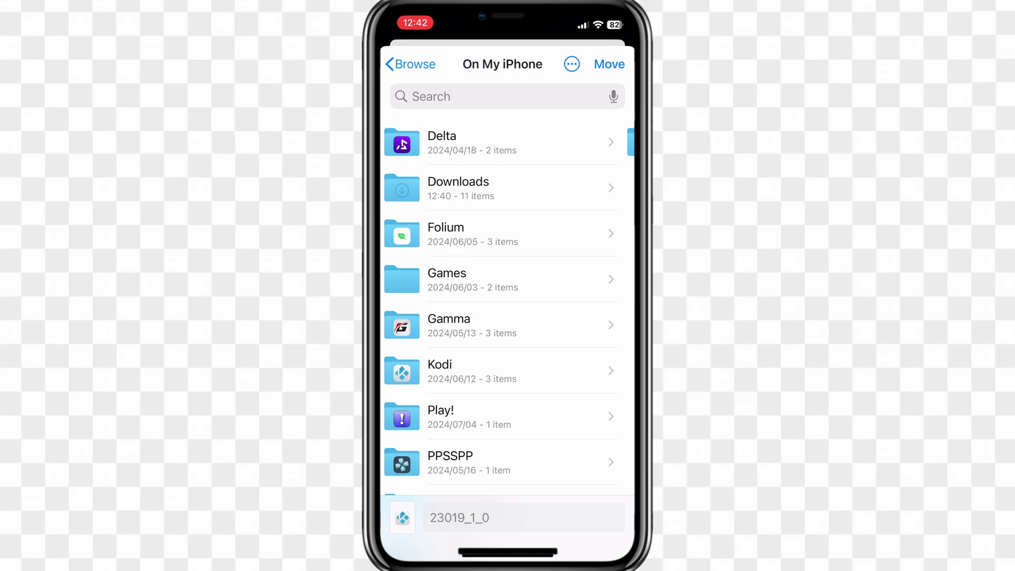
scroll(508, 318, down, 5)
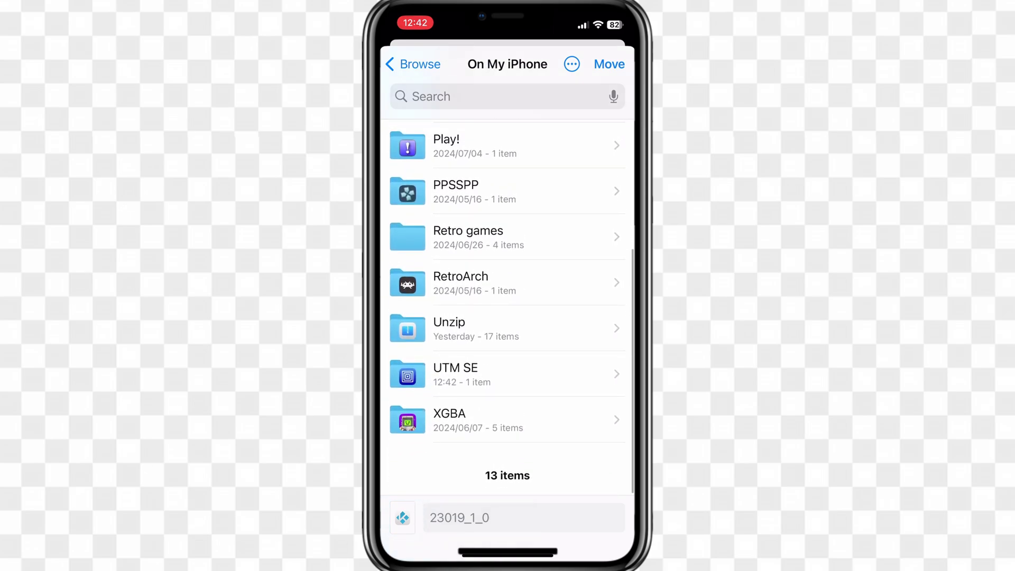
click(508, 374)
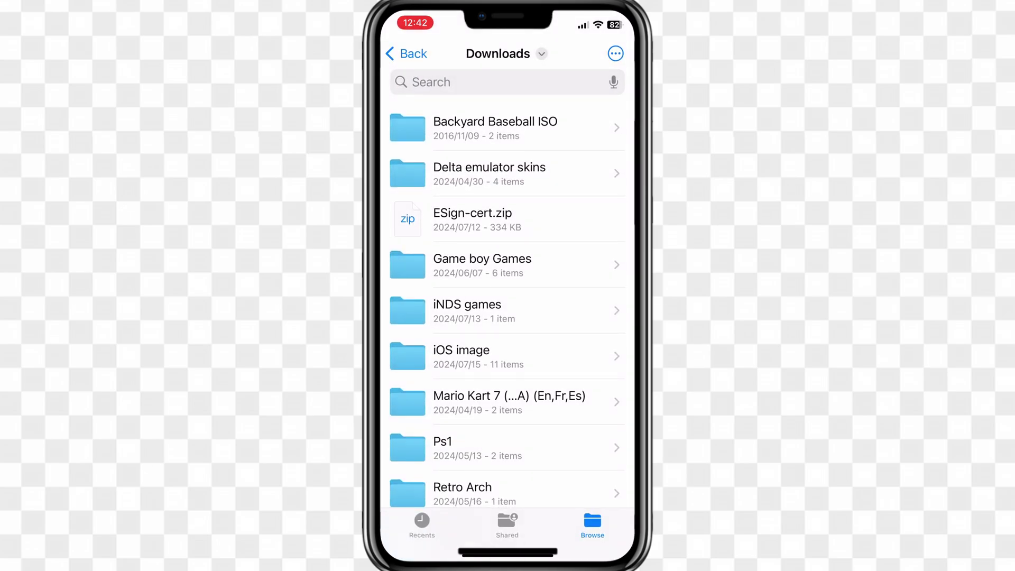
scroll(508, 317, down, 3)
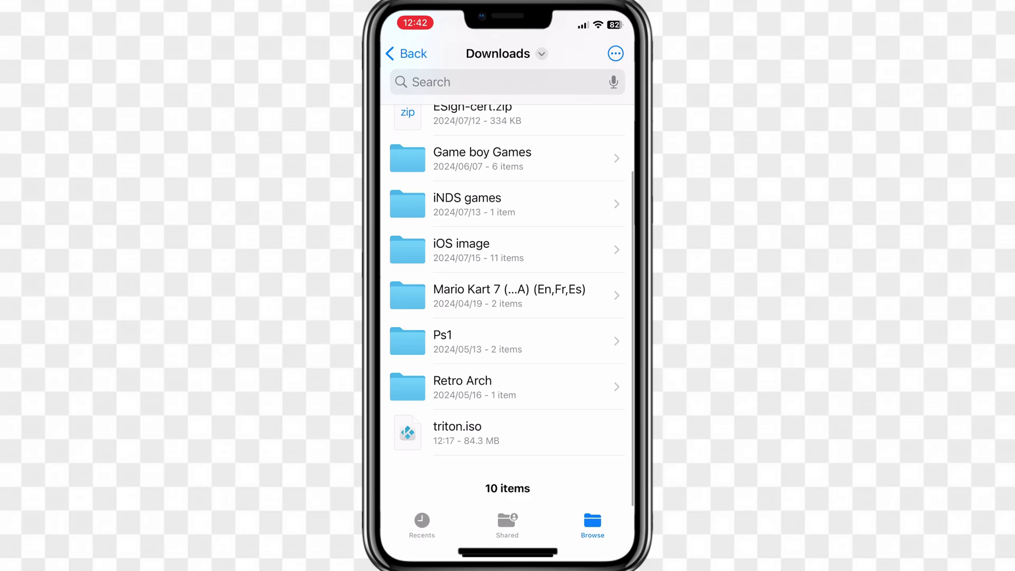
Move triton.iso from Downloads into the UTM SE folder as well
click(458, 405)
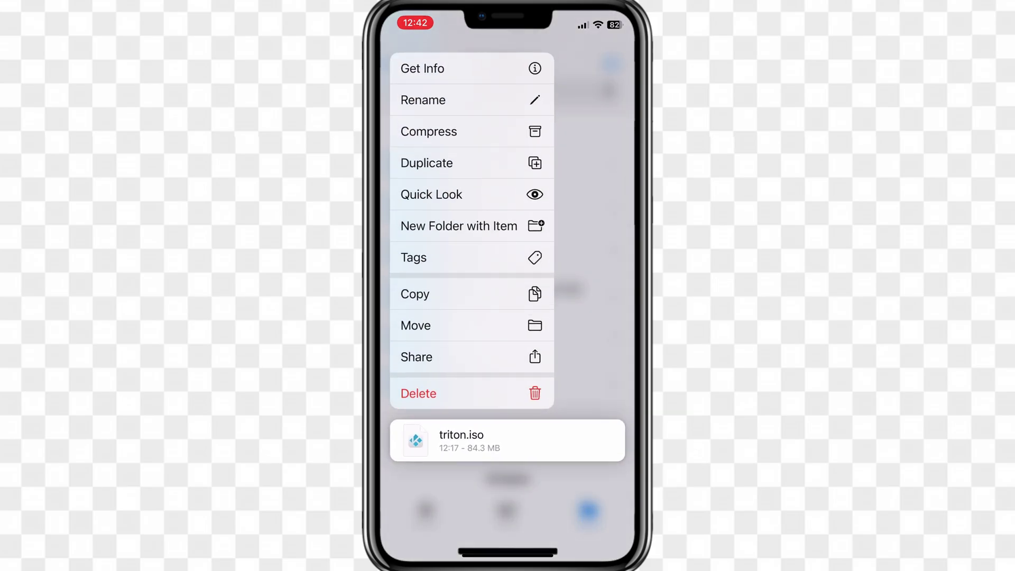
click(416, 326)
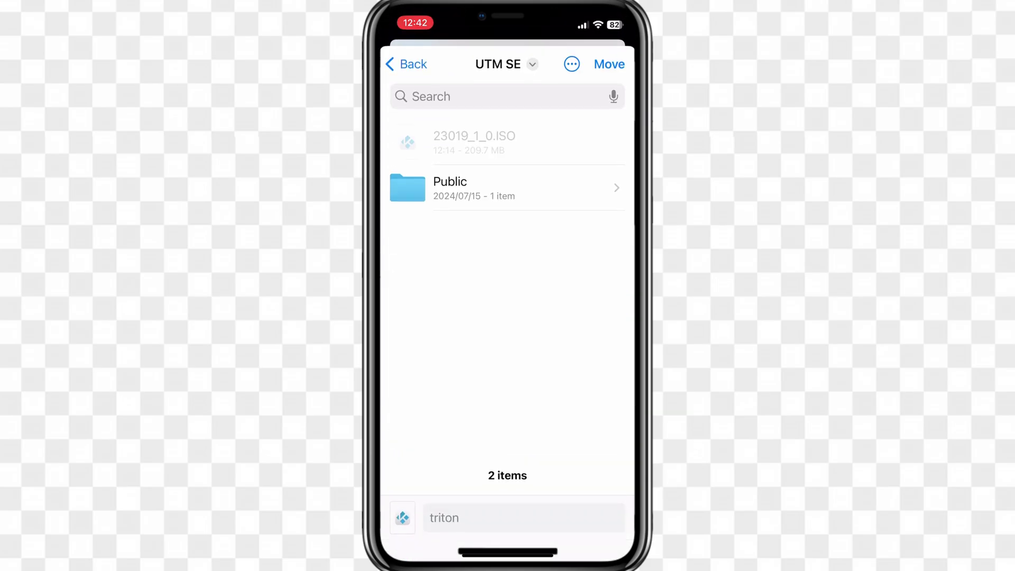
click(406, 63)
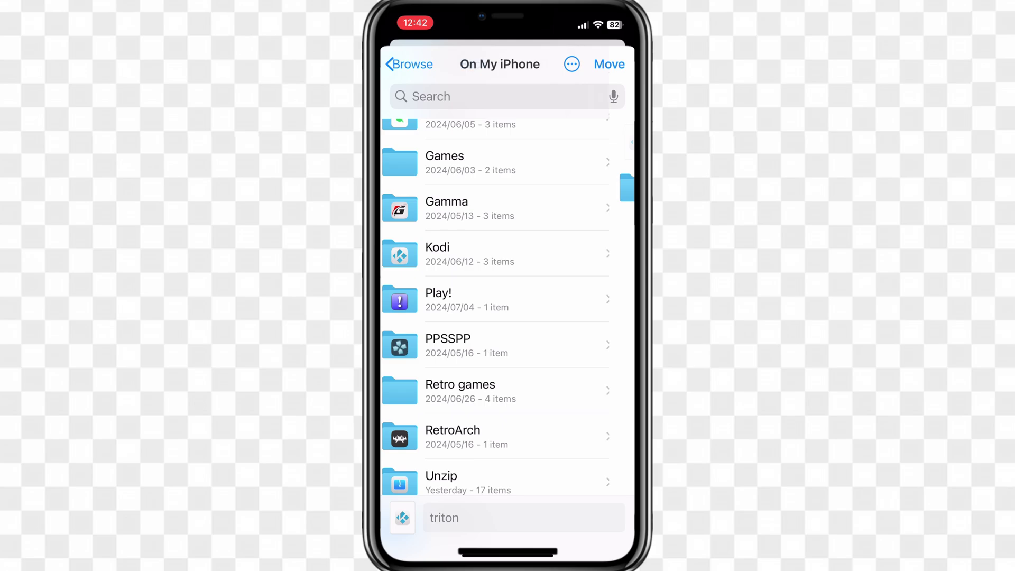
scroll(508, 318, down, 3)
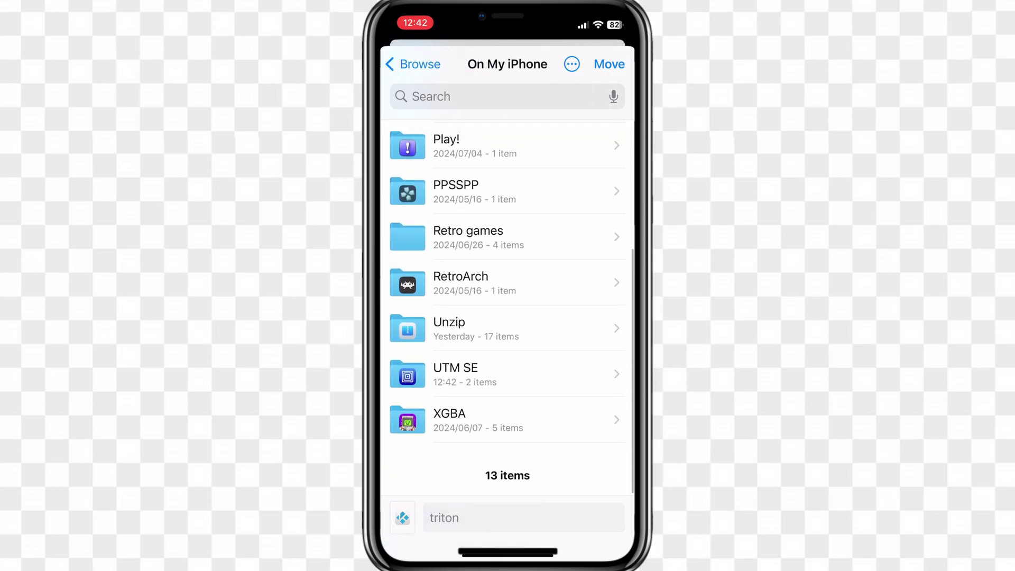
click(455, 352)
click(610, 64)
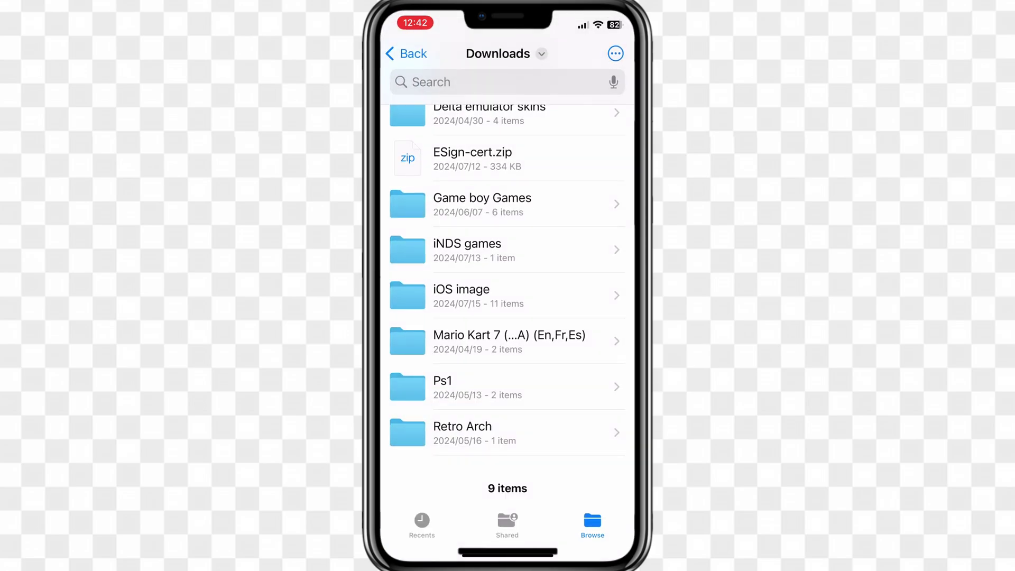
click(407, 53)
Go to UTM SE and open the Windows XP virtual machine
drag(508, 551, 507, 357)
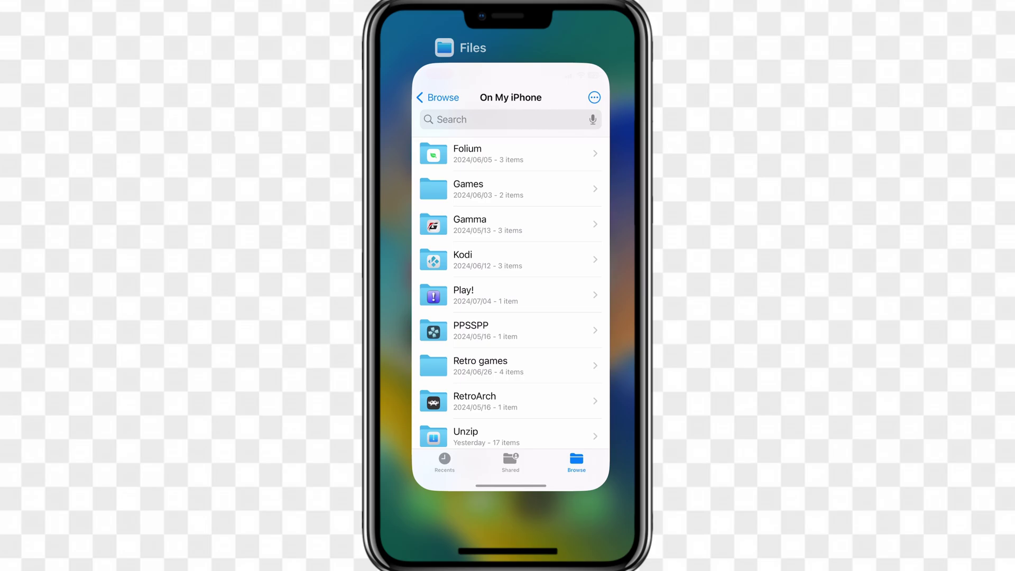
click(537, 335)
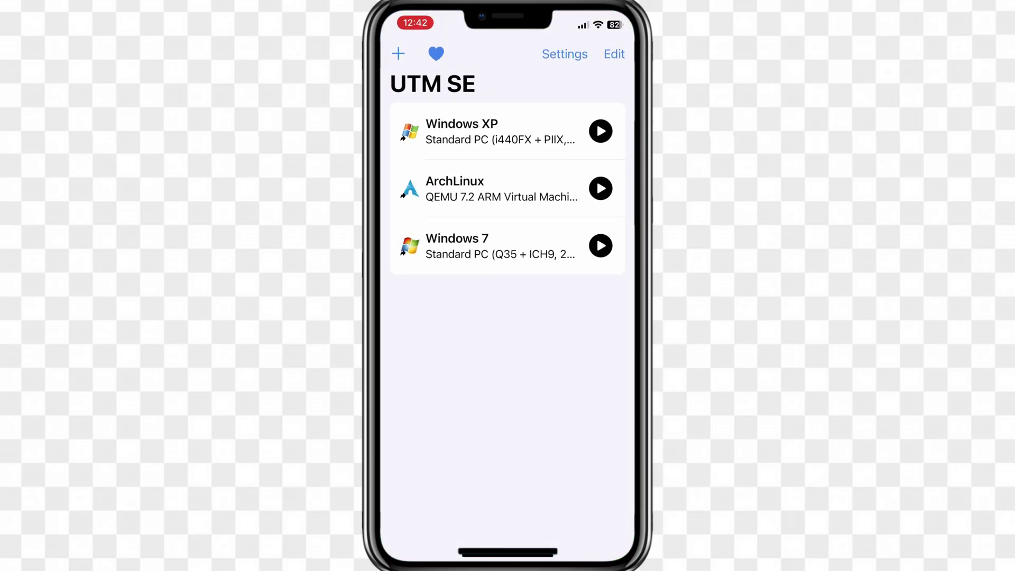
click(492, 131)
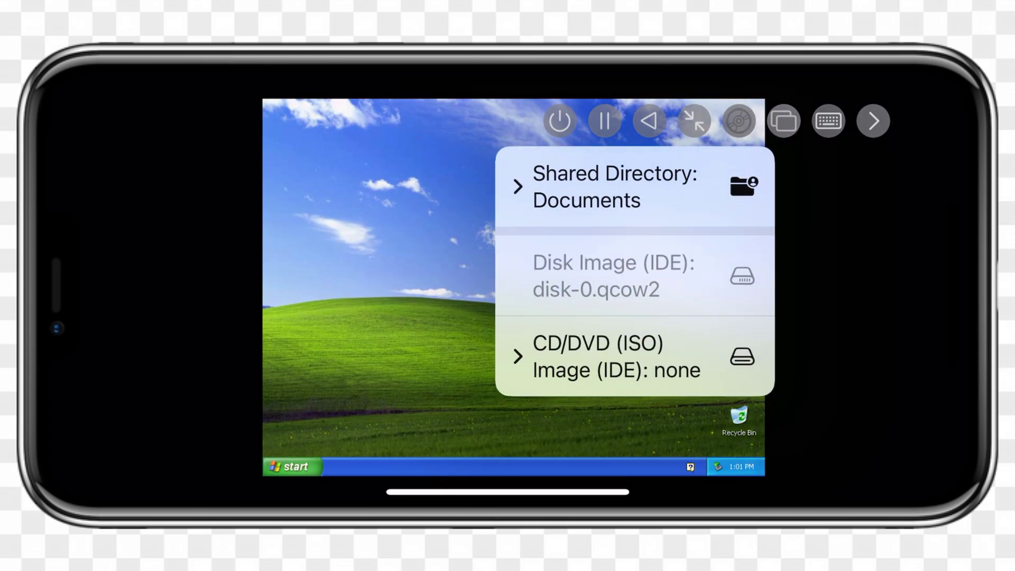
Show the Windows XP VM's drive options, then collapse the CD/DVD drive entry
click(626, 351)
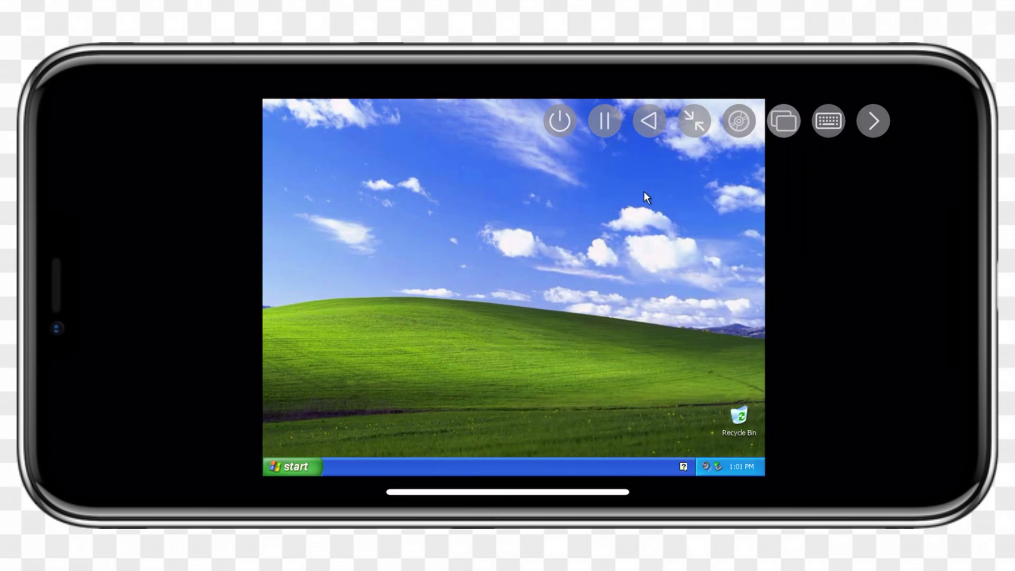
click(738, 120)
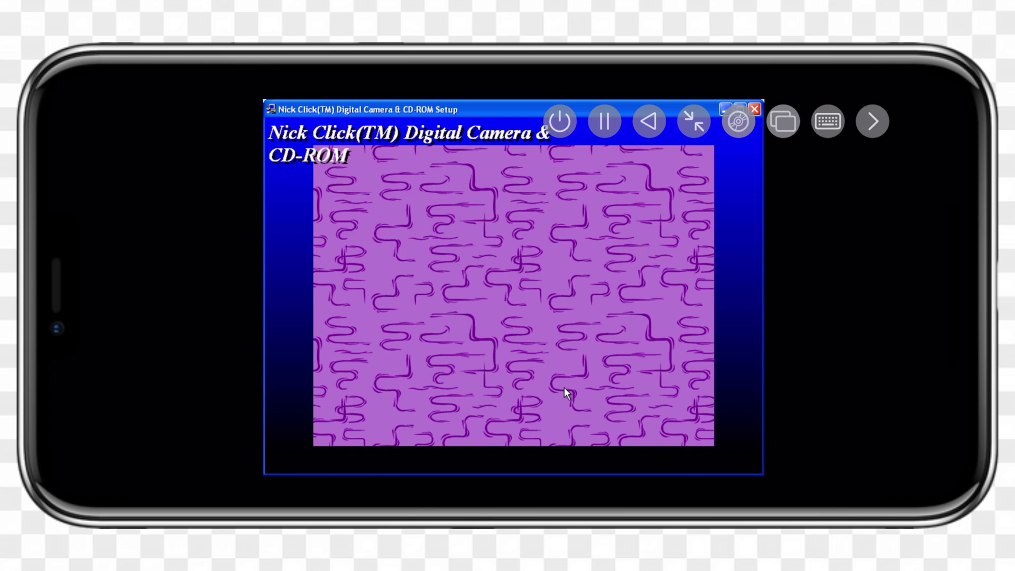
Answer as an adult registering for a child and page through the registration and survey forms
click(458, 257)
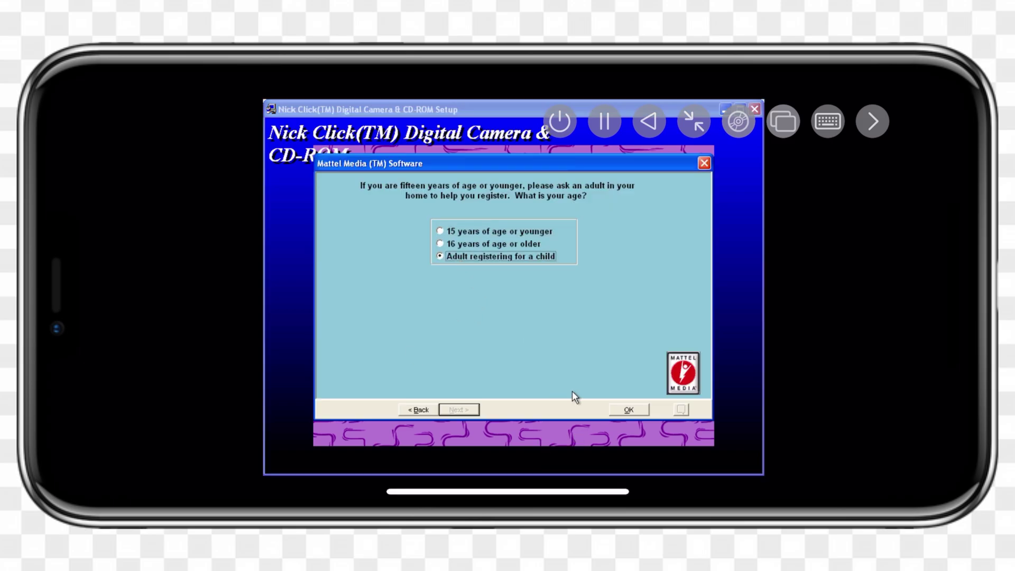
click(614, 412)
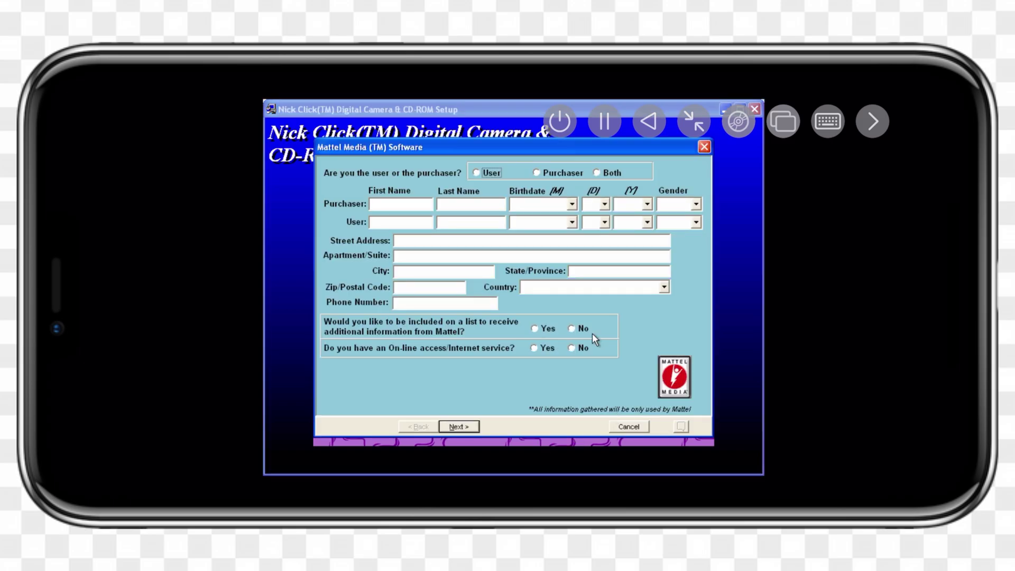
click(458, 427)
click(458, 427)
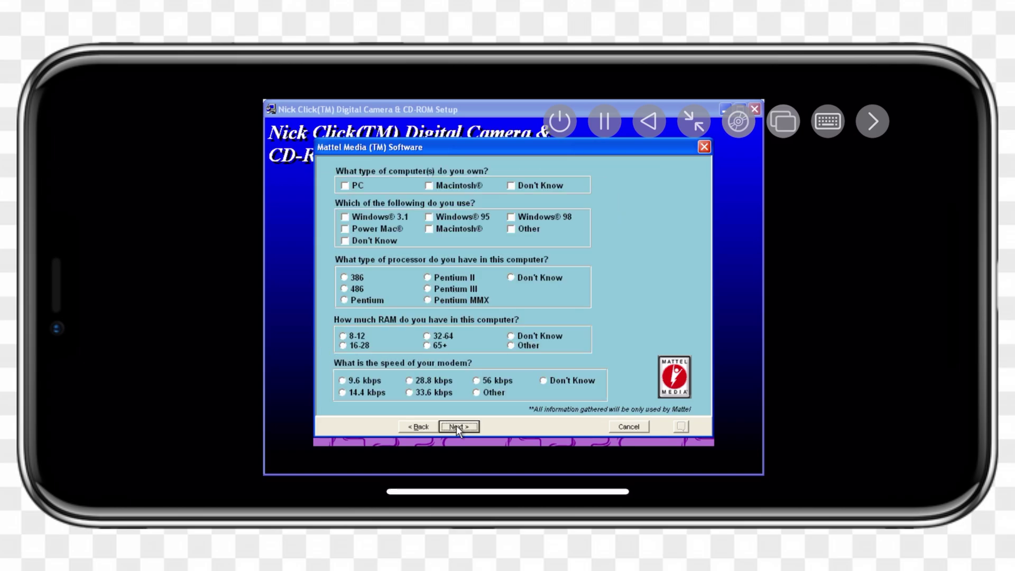
click(623, 426)
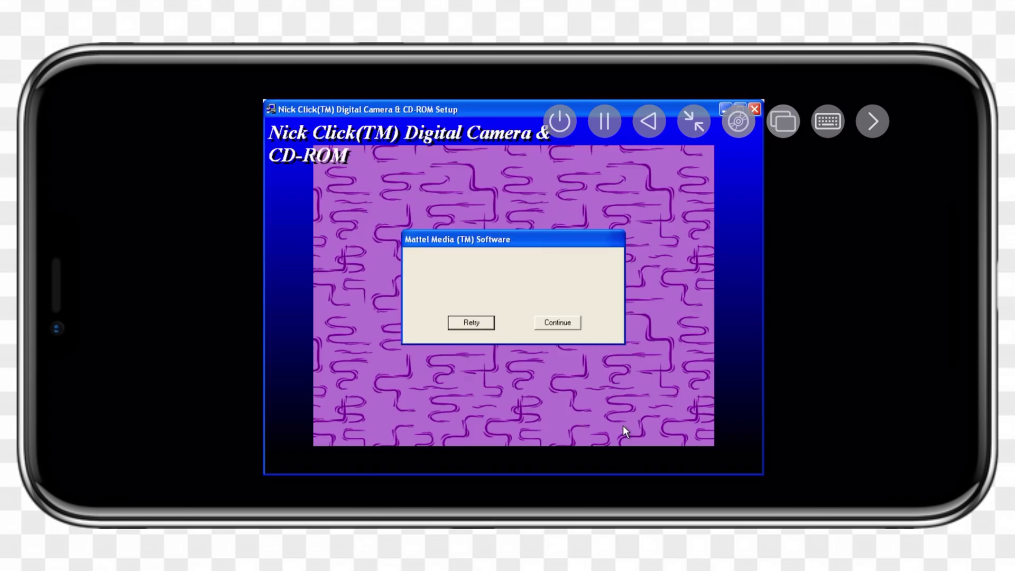
Skip the missing-modem notice, cancel the Mattel registration and finish the Nick Click setup
click(572, 326)
click(556, 311)
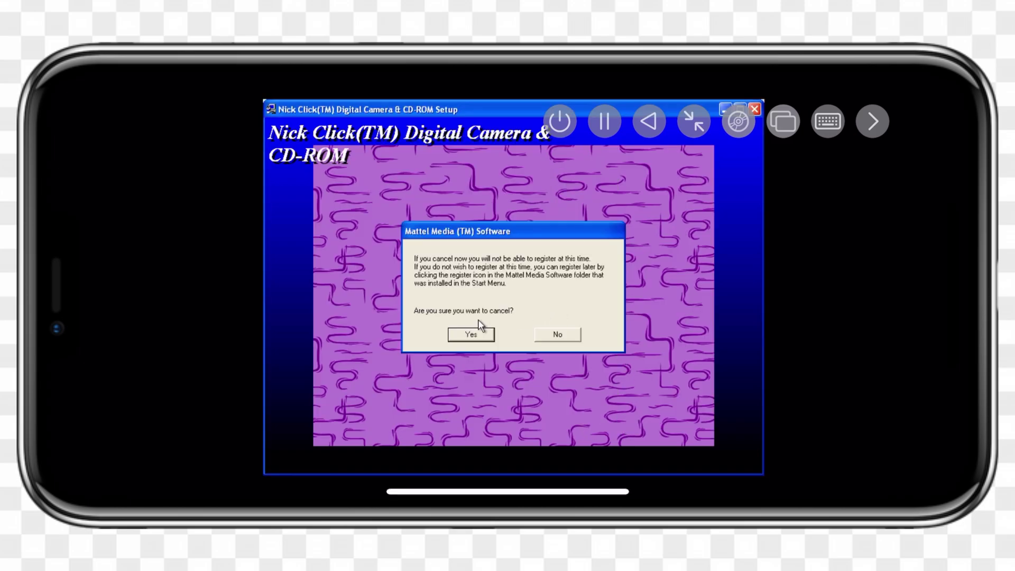
click(472, 334)
click(572, 386)
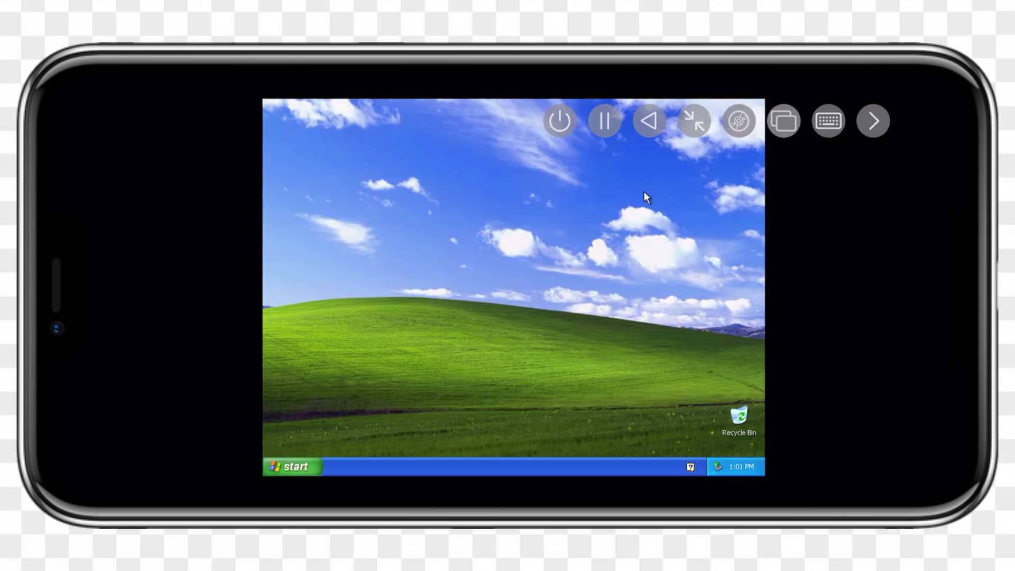
Expand the CD/DVD (ISO) Image drive entry and choose Change… to pick a disc image
click(739, 121)
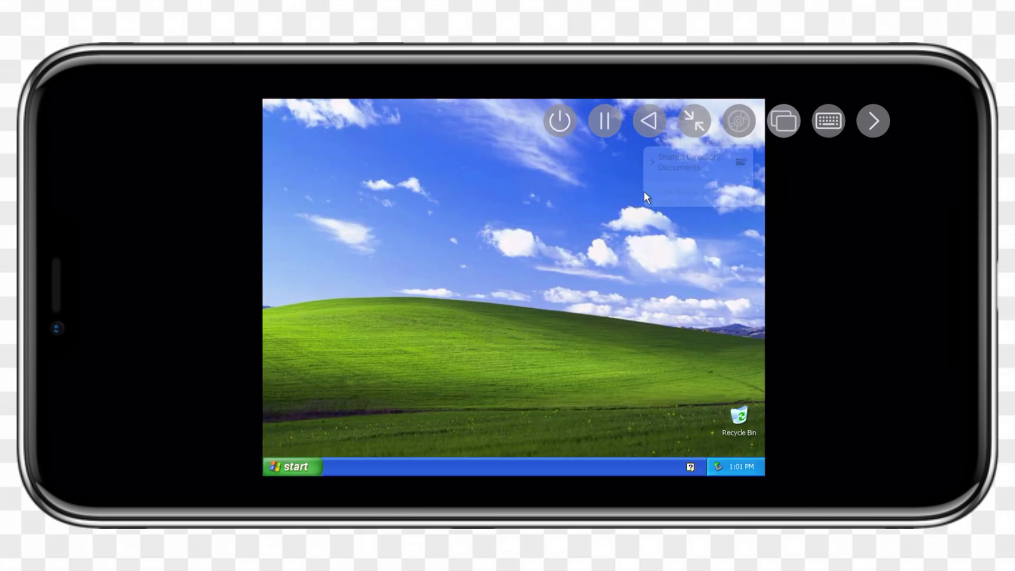
click(603, 357)
click(565, 454)
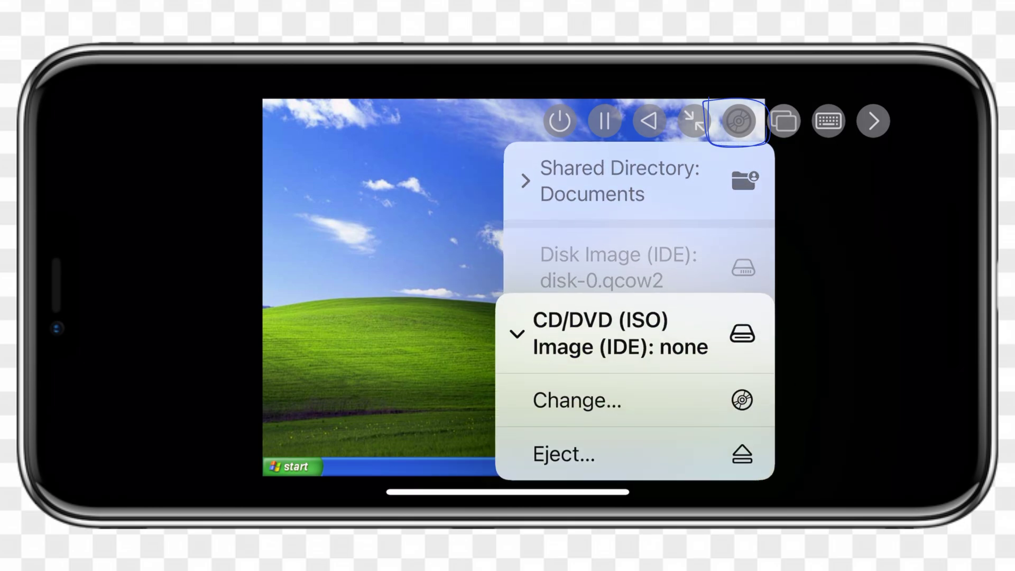
click(739, 121)
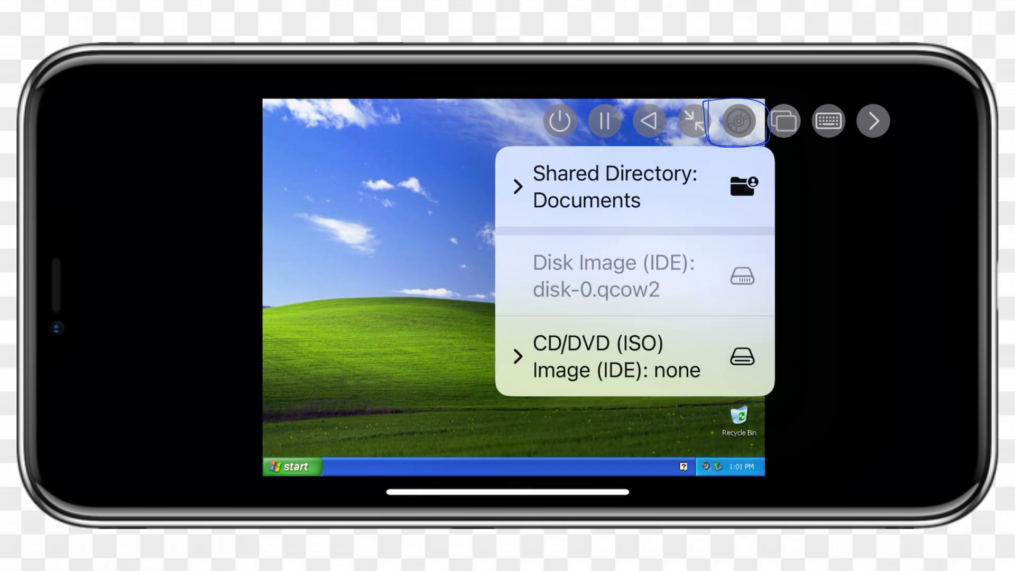
click(603, 357)
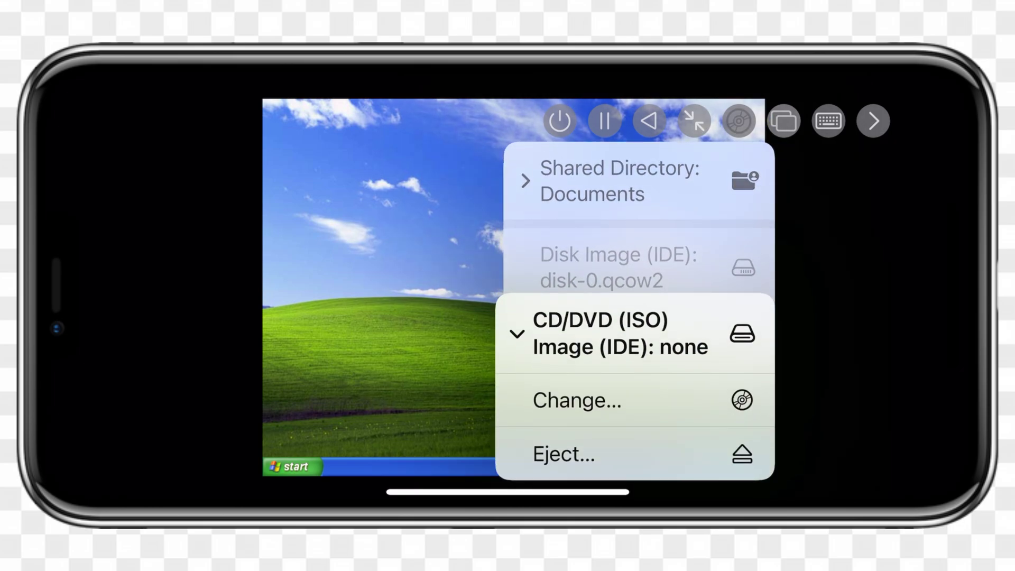
click(587, 400)
scroll(508, 262, down, 2)
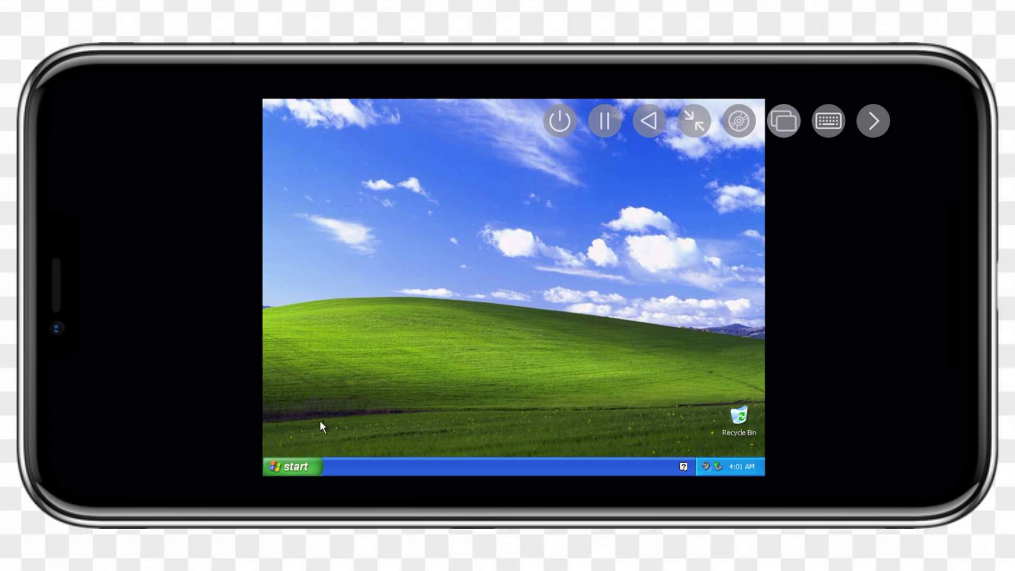
Open My Computer from the XP Start menu to see the CLASH_OF_TRITON (D:) disc
click(300, 468)
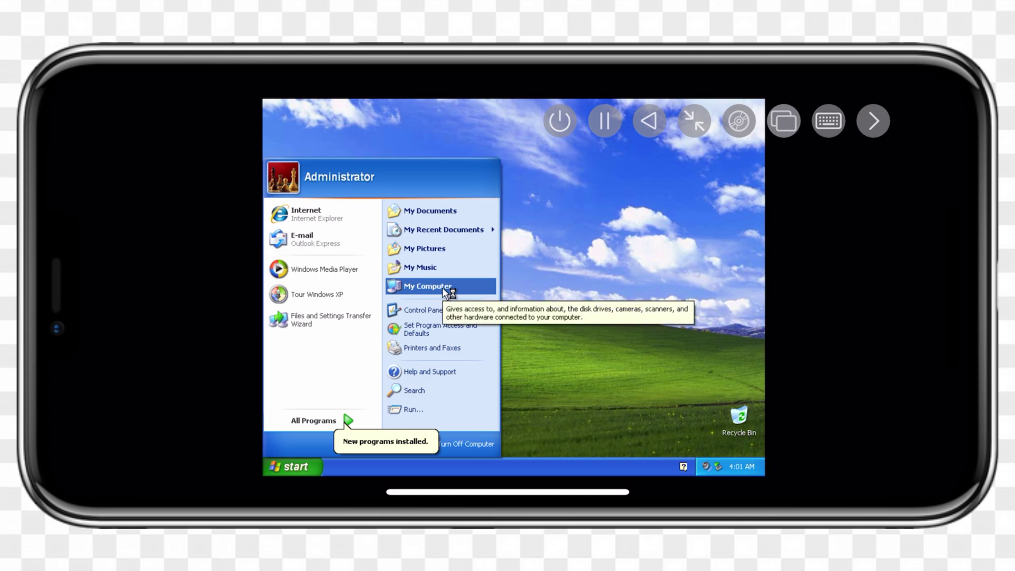
click(428, 286)
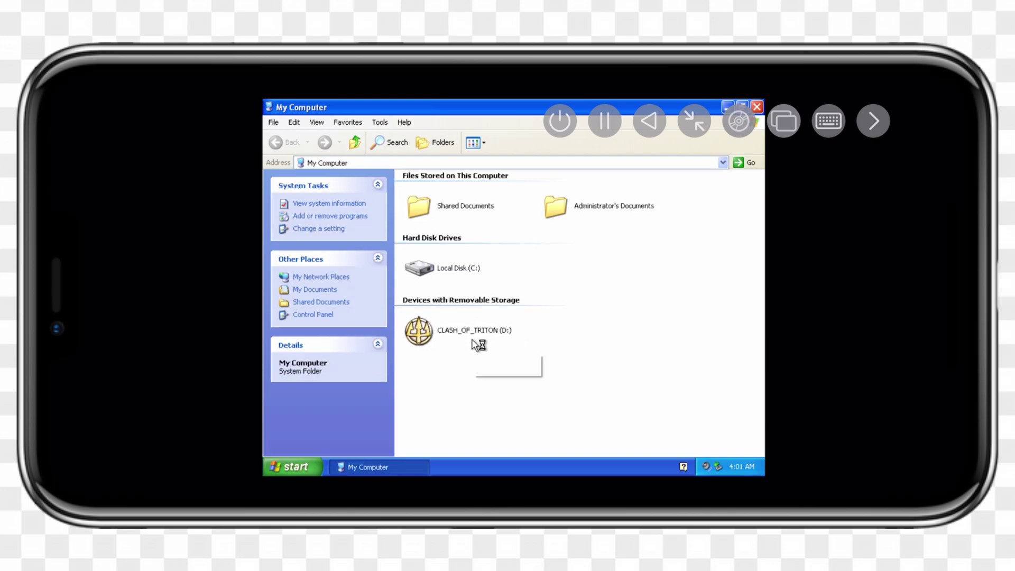
mouse_move(419, 331)
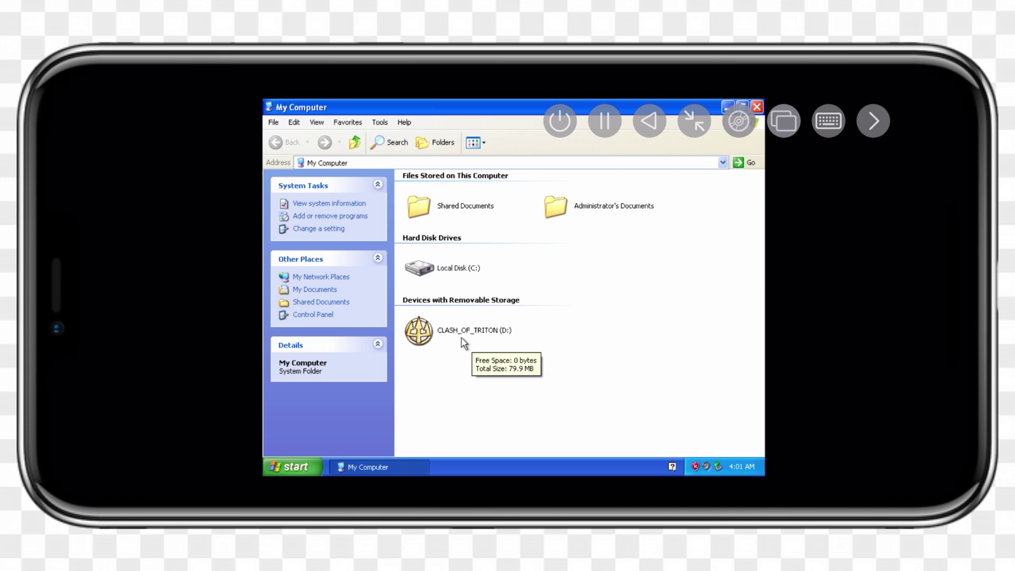
Open the CLASH_OF_TRITON (D:) disc in My Computer to launch the game
click(433, 333)
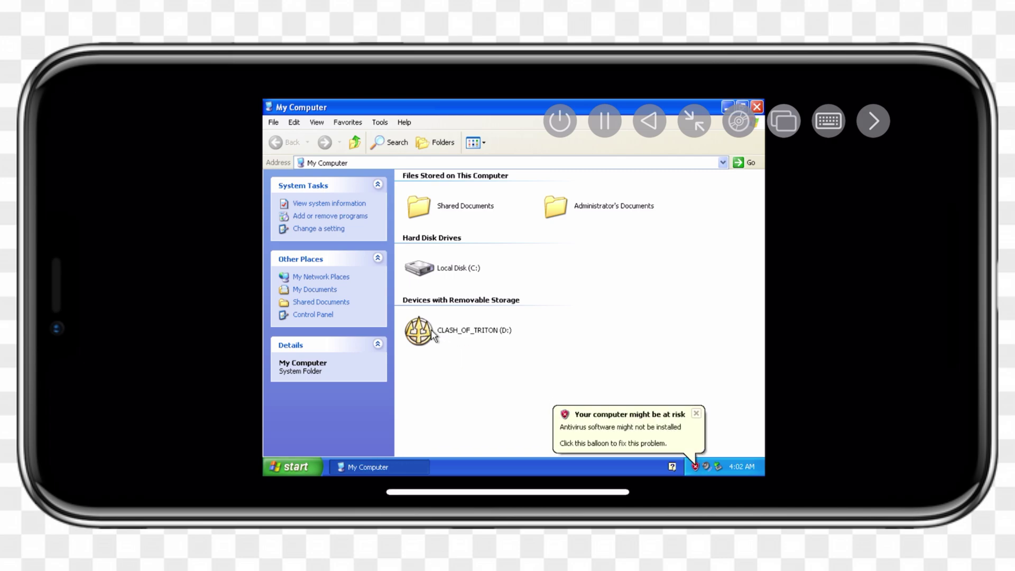